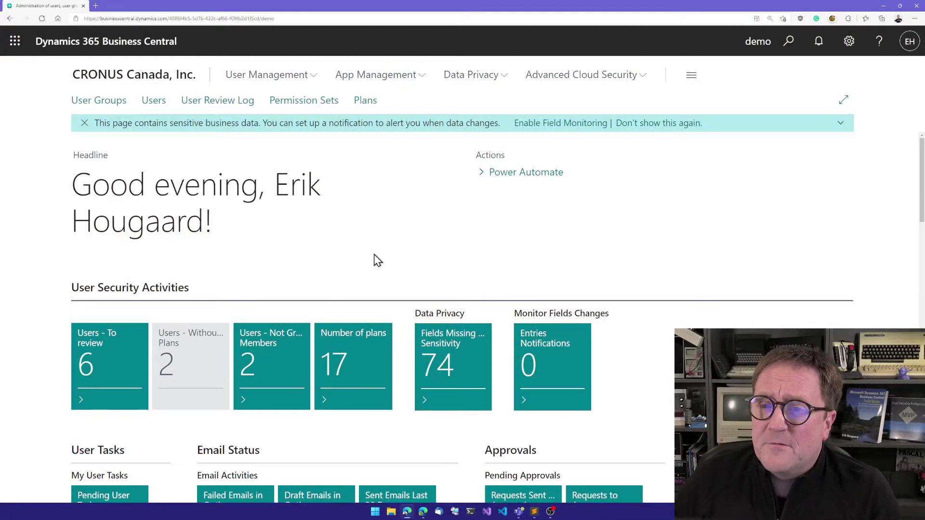
- Open the Business Central admin center in a new tab from the Settings pane
{"action": "left_click", "coordinate": [848, 42]}
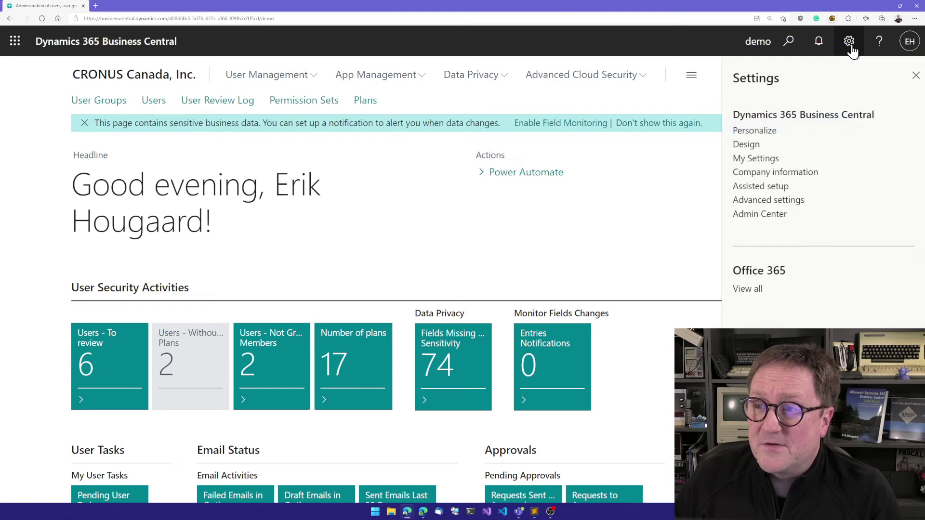
{"action": "left_click", "coordinate": [766, 215]}
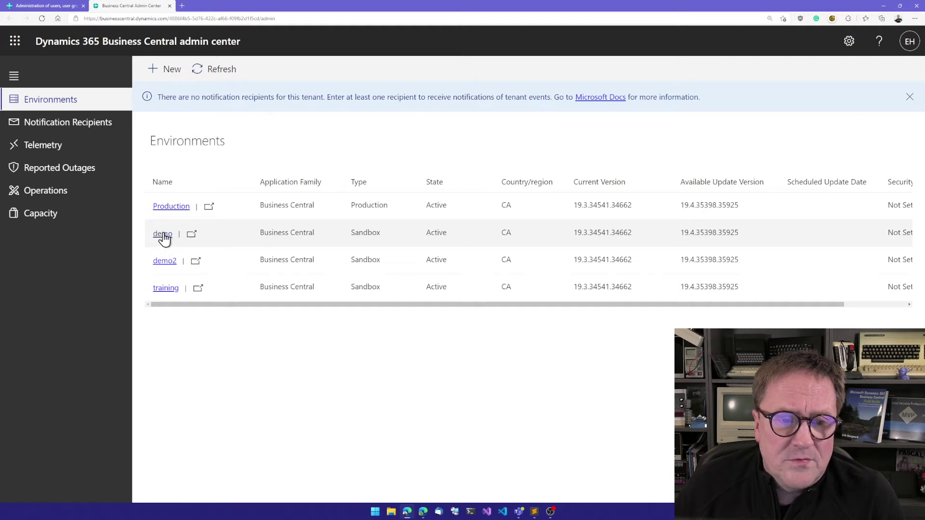
- Open the demo environment and show its installed apps with their update status
{"action": "left_click", "coordinate": [163, 234]}
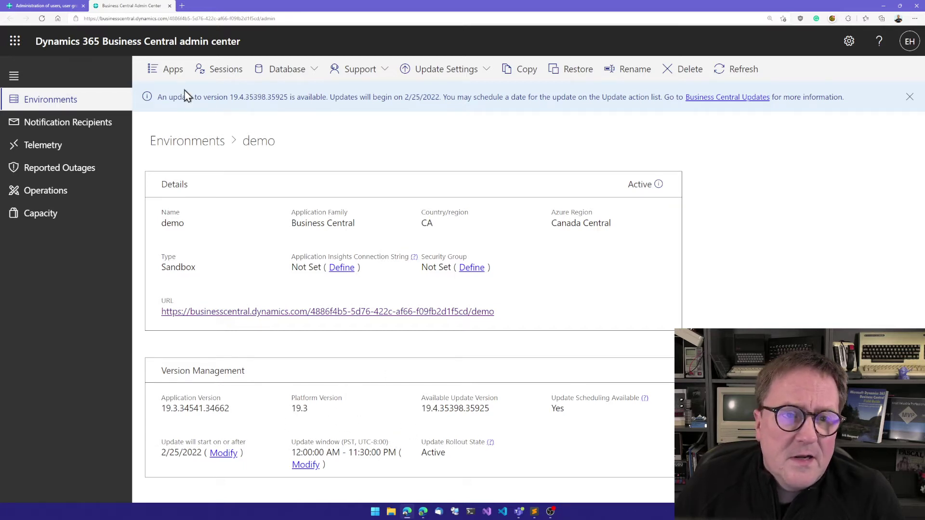
{"action": "left_click", "coordinate": [169, 75]}
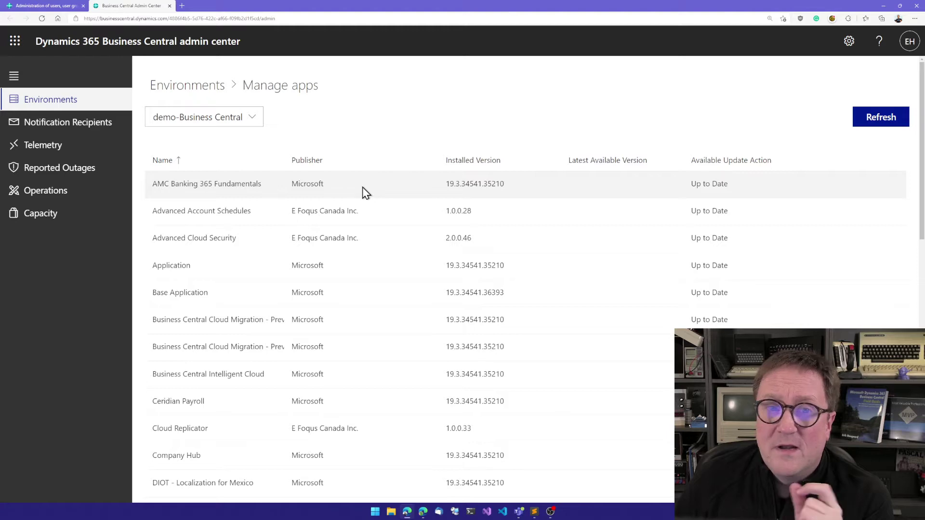
- Open Extension Management in Business Central via Tell Me, then return to the admin center tab
{"action": "left_click", "coordinate": [47, 6]}
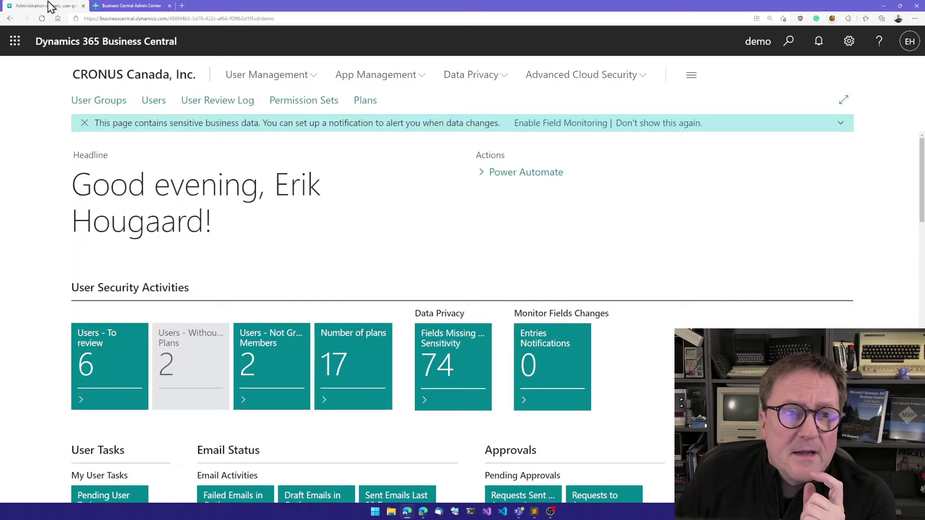
{"action": "key", "text": "alt+q"}
{"action": "type", "text": "extnes"}
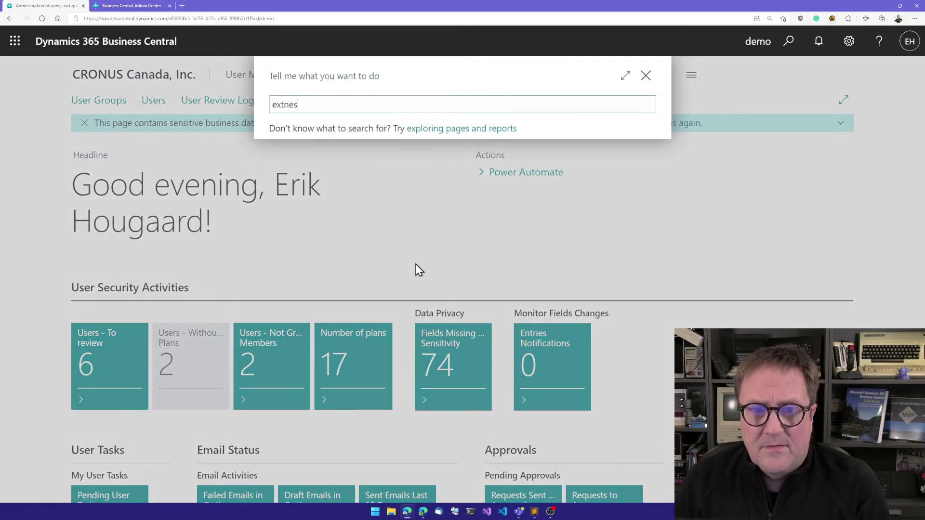
{"action": "type", "text": "ion mana"}
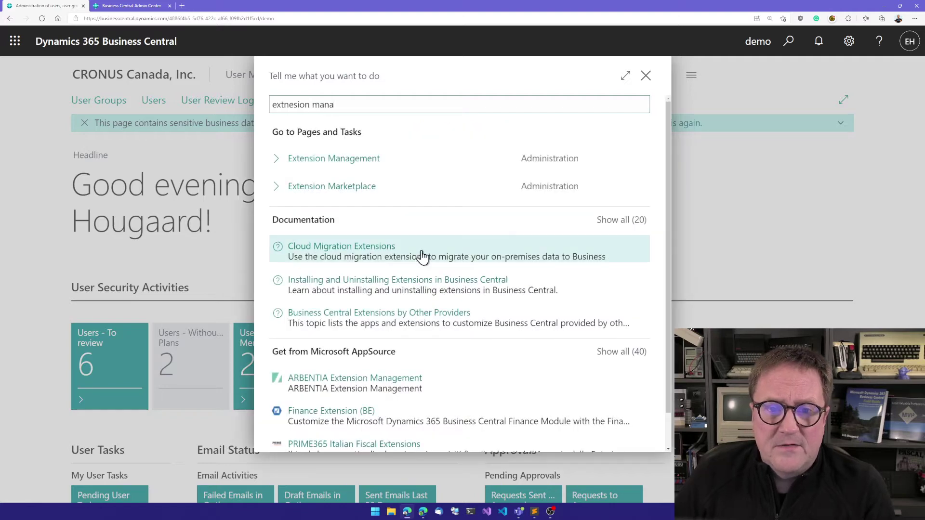
{"action": "left_click", "coordinate": [353, 159]}
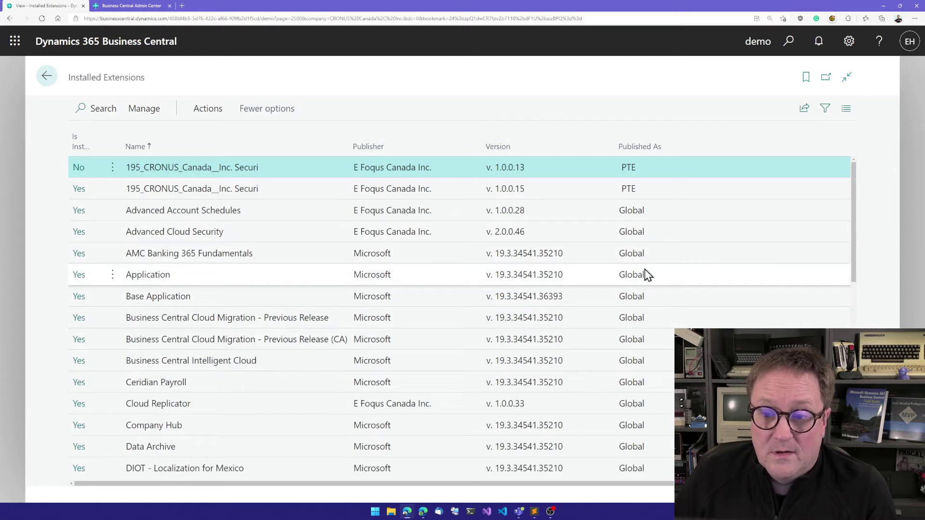
{"action": "key", "text": "ctrl+Tab"}
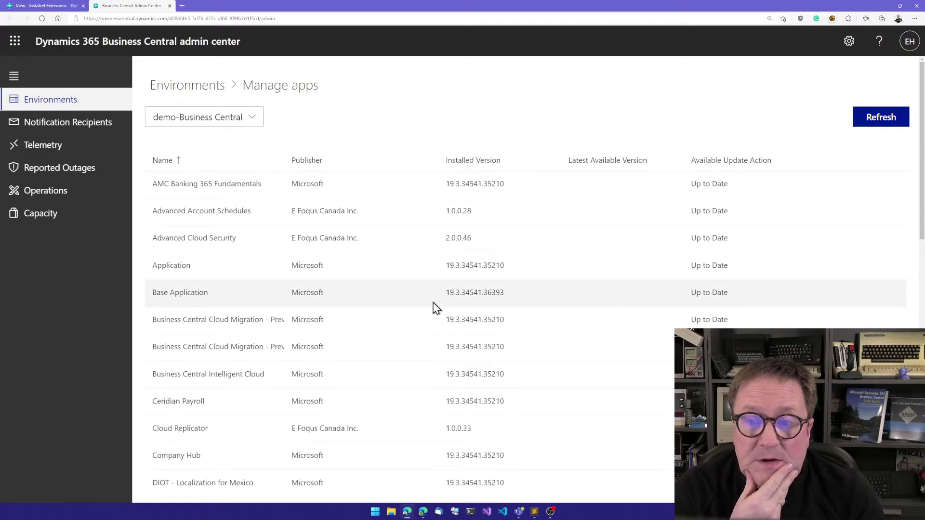
- Scroll down to Simple Object Designer and widen the browser window to show all columns
{"action": "scroll", "coordinate": [554, 192], "scroll_direction": "down", "scroll_amount": 1}
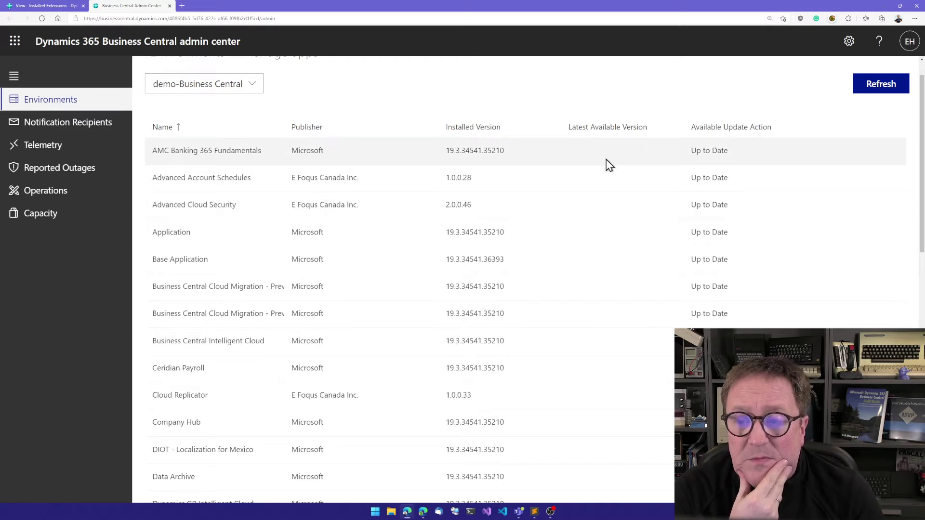
{"action": "scroll", "coordinate": [585, 359], "scroll_direction": "down", "scroll_amount": 5}
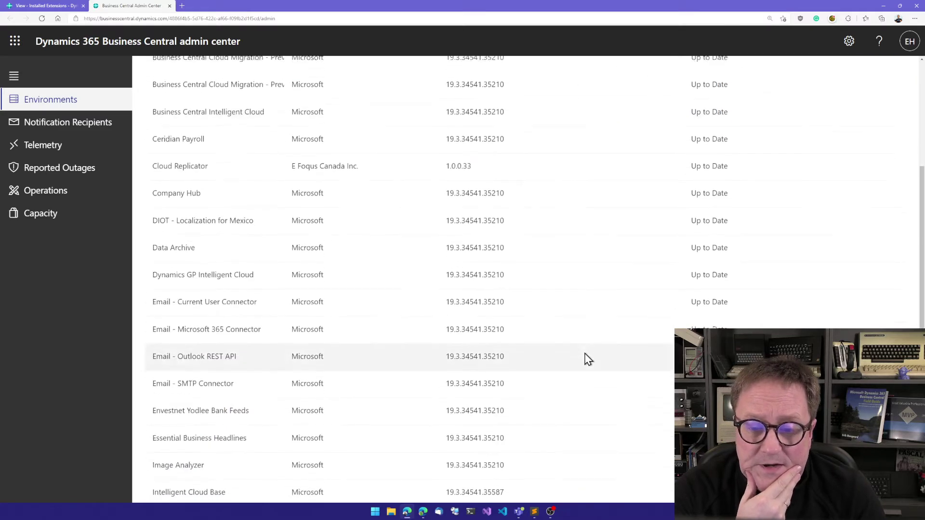
{"action": "scroll", "coordinate": [587, 358], "scroll_direction": "down", "scroll_amount": 8}
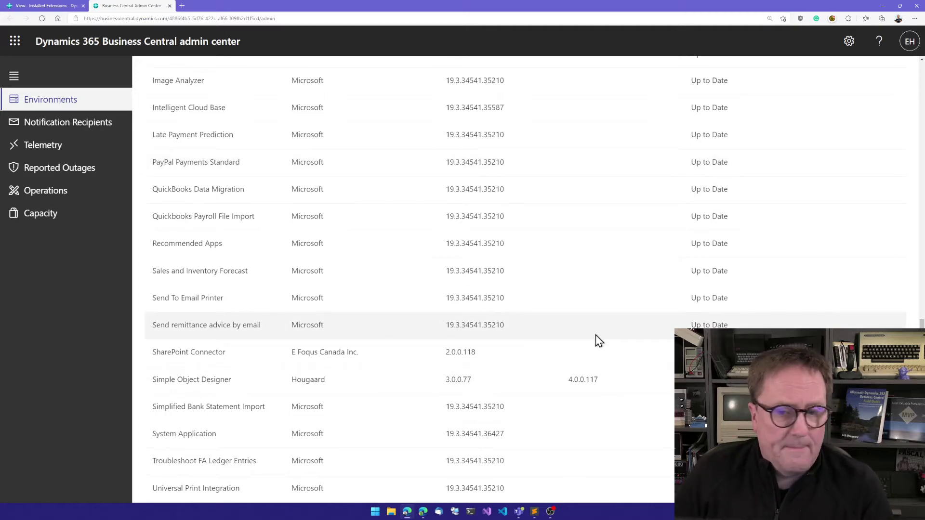
{"action": "left_click", "coordinate": [899, 5]}
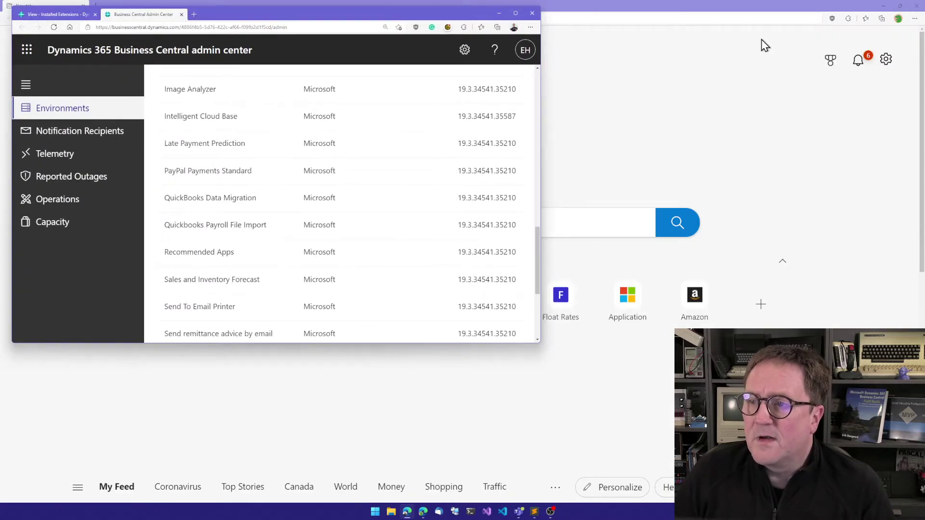
{"action": "left_click_drag", "start_coordinate": [539, 342], "coordinate": [668, 499]}
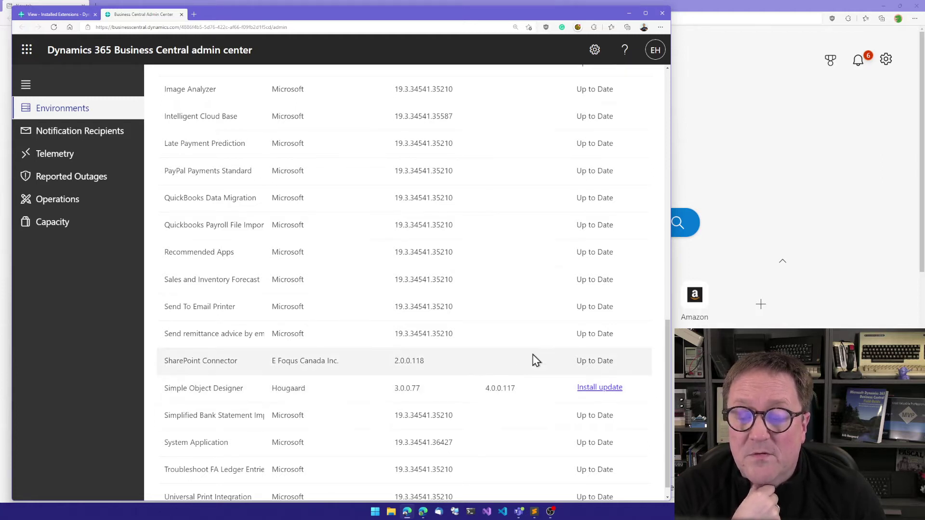
- Install and confirm the Simple Object Designer update to 4.0.0.117, then refresh the app list
{"action": "left_click", "coordinate": [597, 394]}
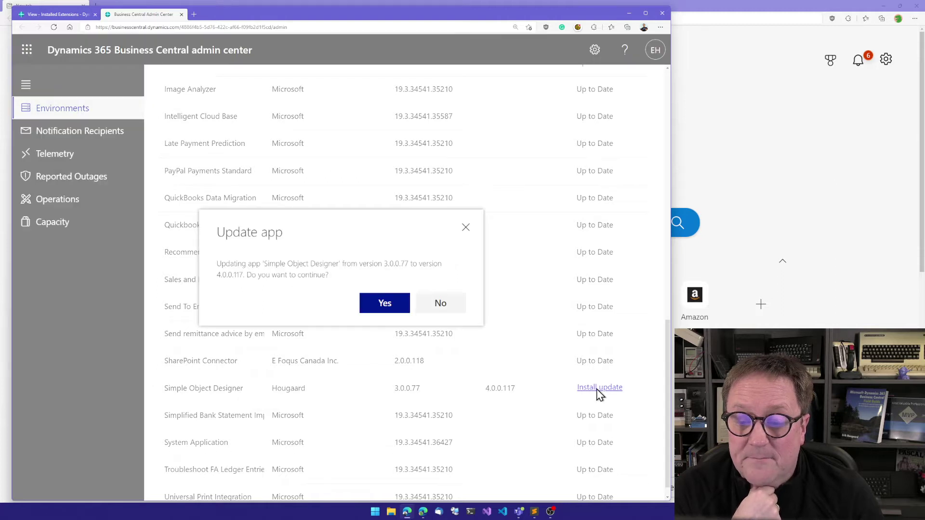
{"action": "left_click", "coordinate": [398, 311]}
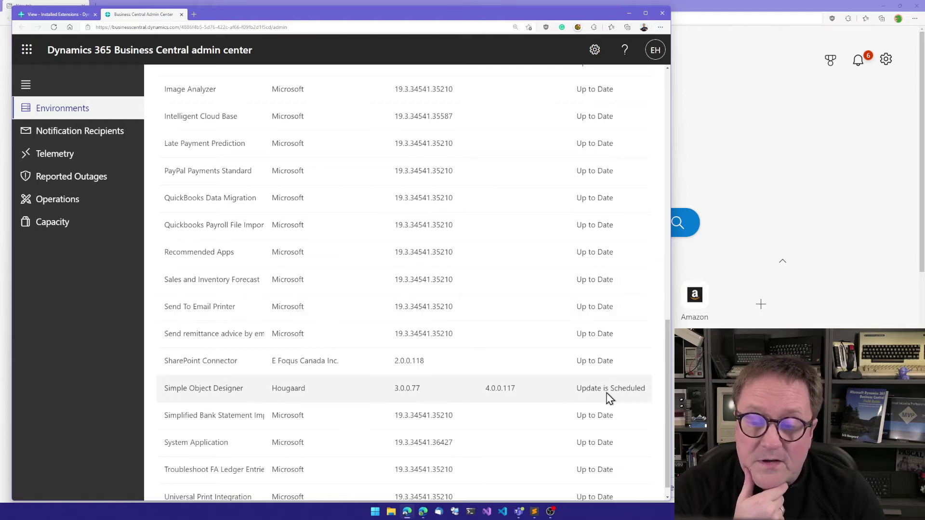
{"action": "scroll", "coordinate": [607, 402], "scroll_direction": "up", "scroll_amount": 10}
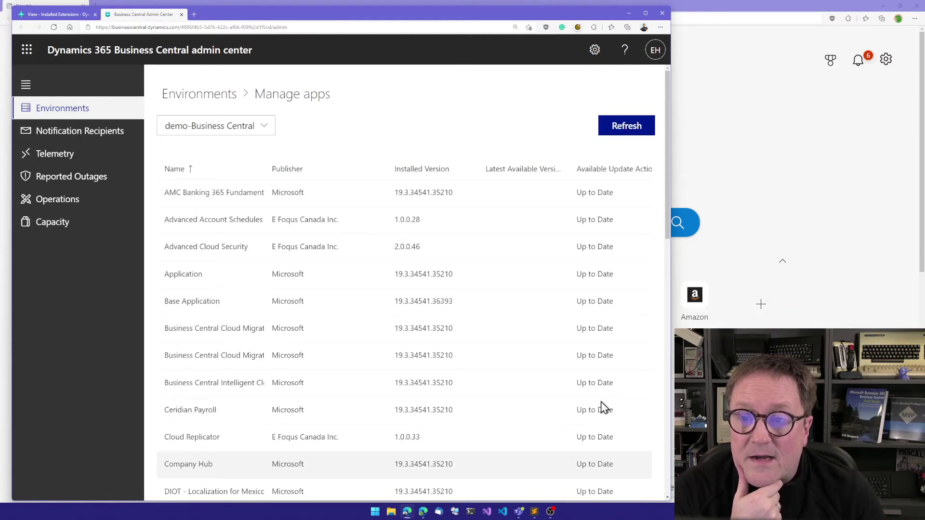
{"action": "left_click", "coordinate": [625, 126]}
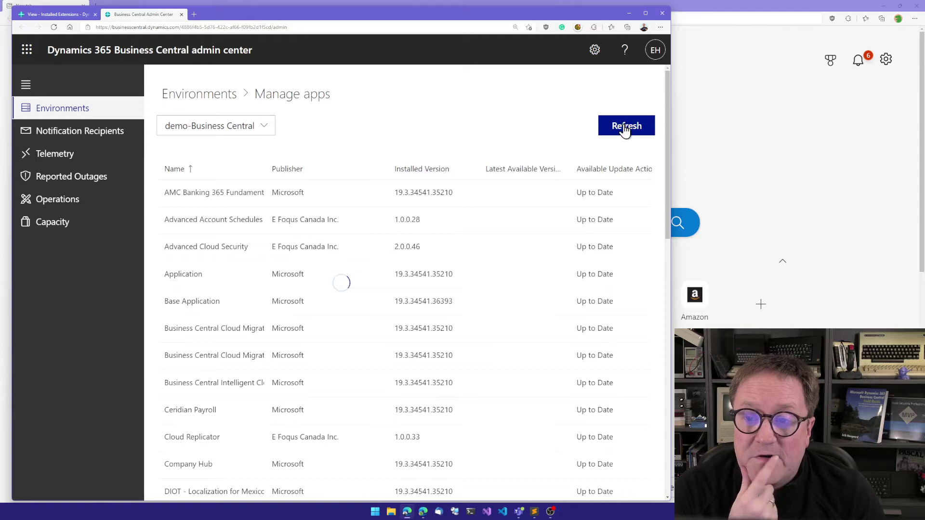
{"action": "scroll", "coordinate": [582, 258], "scroll_direction": "down", "scroll_amount": 12}
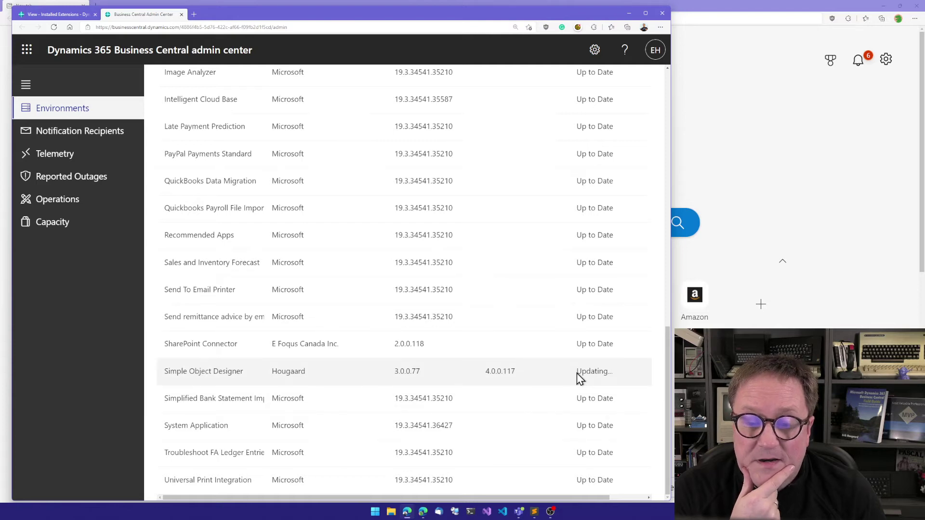
- Refresh the app list twice more, checking Simple Object Designer's Updating status
{"action": "scroll", "coordinate": [577, 373], "scroll_direction": "up", "scroll_amount": 12}
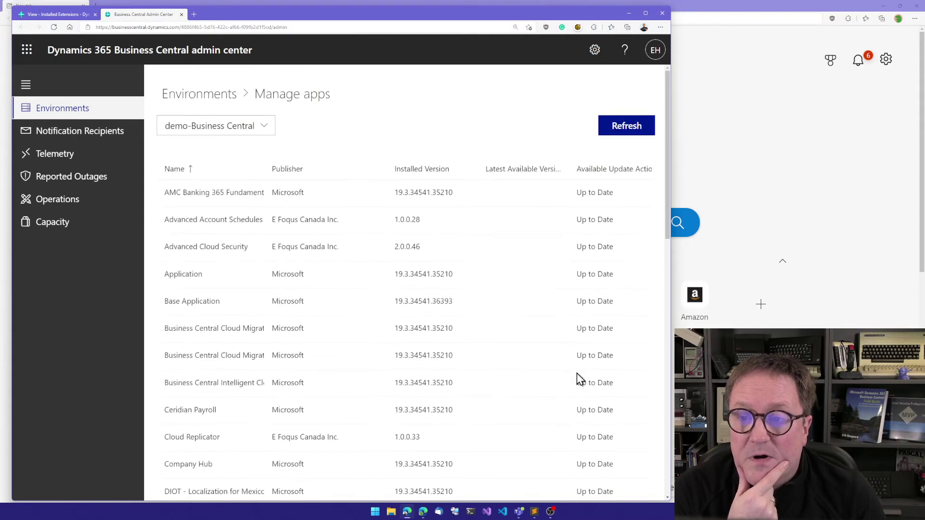
{"action": "left_click", "coordinate": [624, 128]}
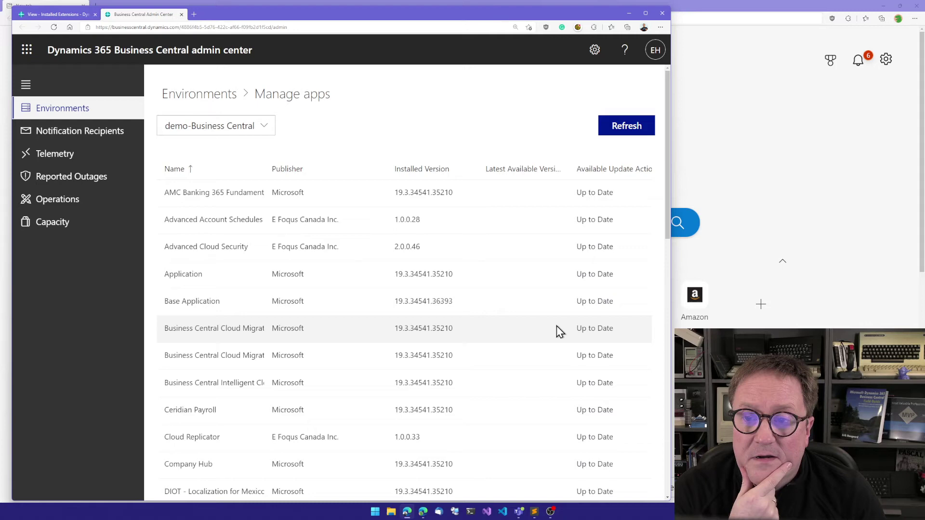
{"action": "scroll", "coordinate": [556, 326], "scroll_direction": "down", "scroll_amount": 12}
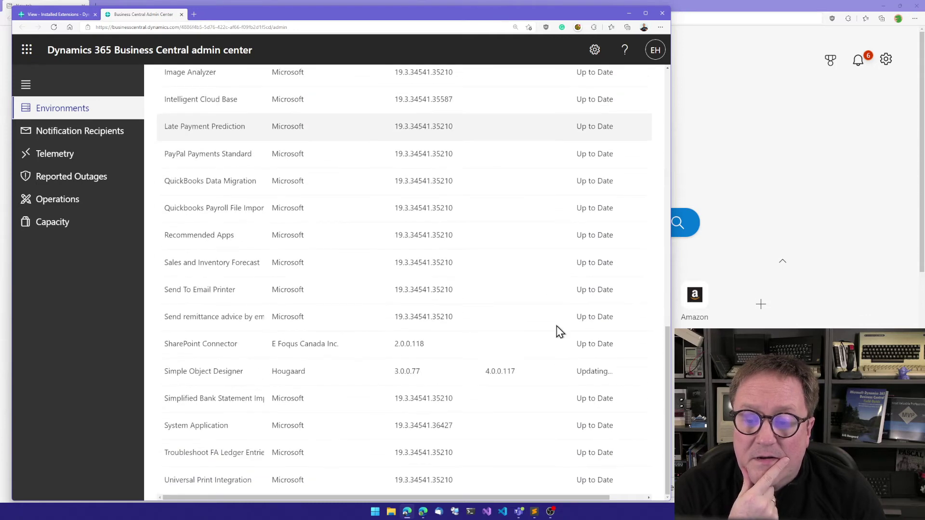
{"action": "scroll", "coordinate": [591, 328], "scroll_direction": "up", "scroll_amount": 5}
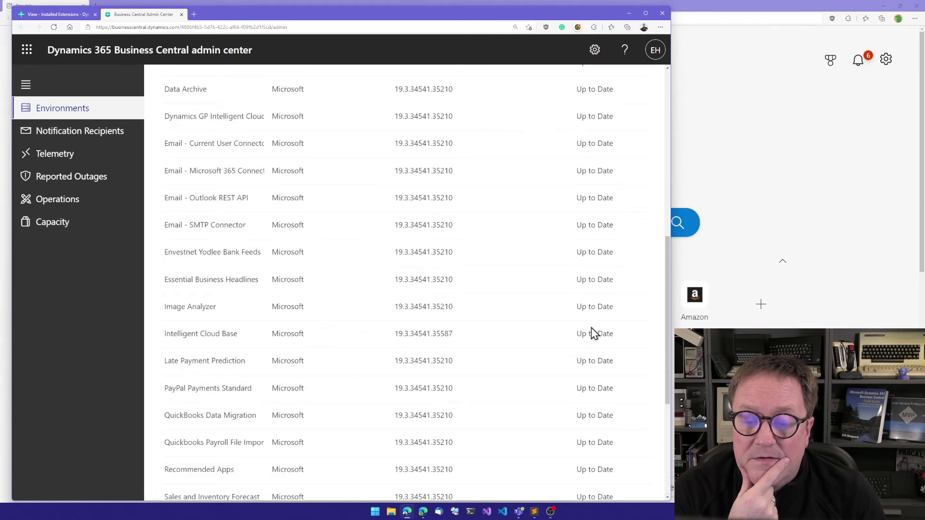
{"action": "scroll", "coordinate": [591, 329], "scroll_direction": "up", "scroll_amount": 8}
{"action": "left_click", "coordinate": [625, 132]}
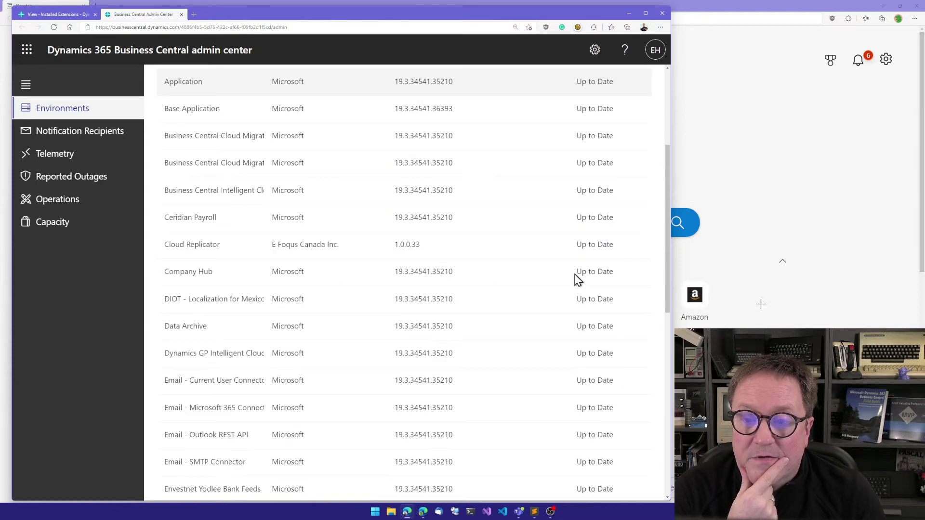
{"action": "scroll", "coordinate": [578, 279], "scroll_direction": "down", "scroll_amount": 10}
{"action": "scroll", "coordinate": [578, 279], "scroll_direction": "up", "scroll_amount": 10}
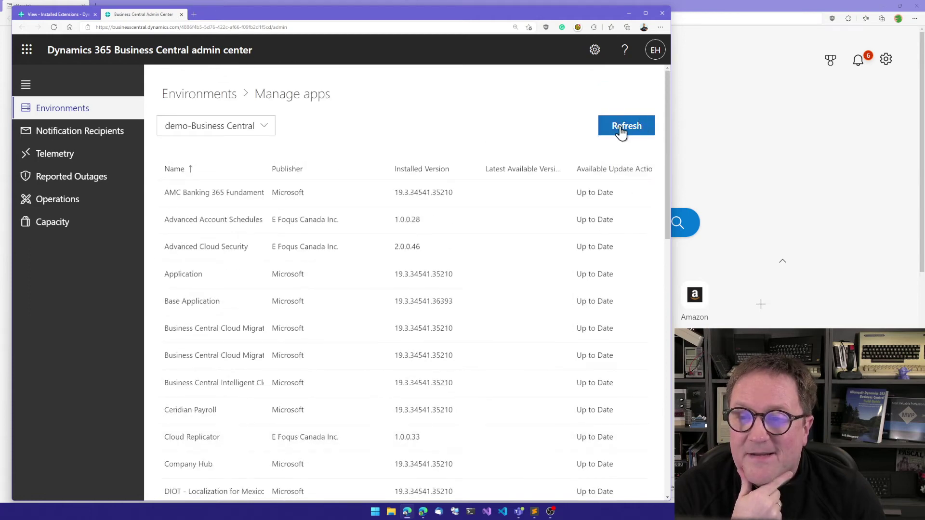
- Refresh the demo app list three more times while Simple Object Designer is still Updating
{"action": "left_click", "coordinate": [621, 131]}
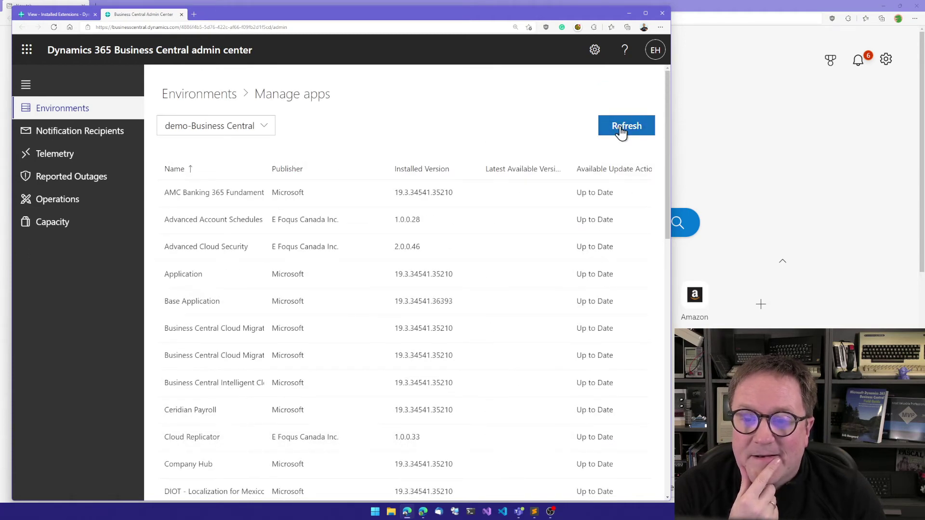
{"action": "left_click", "coordinate": [621, 131]}
{"action": "scroll", "coordinate": [554, 314], "scroll_direction": "down", "scroll_amount": 13}
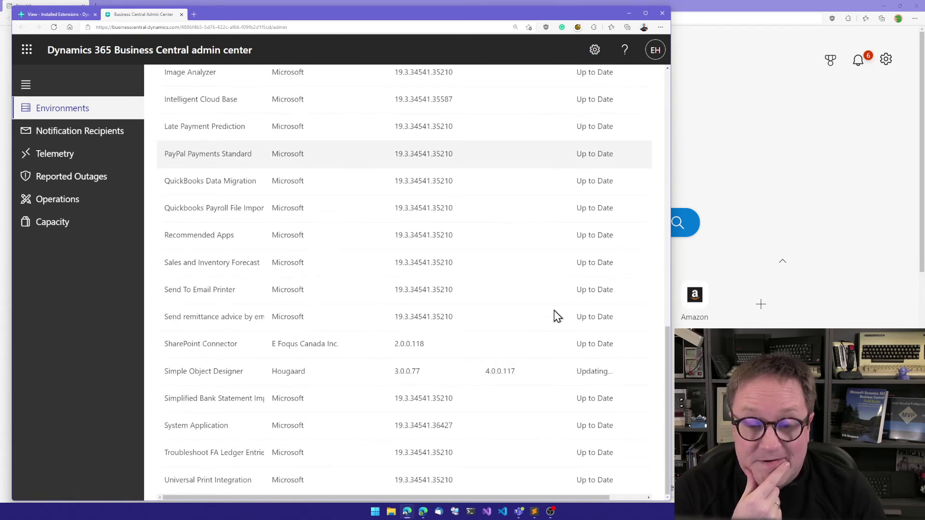
{"action": "scroll", "coordinate": [557, 315], "scroll_direction": "up", "scroll_amount": 1}
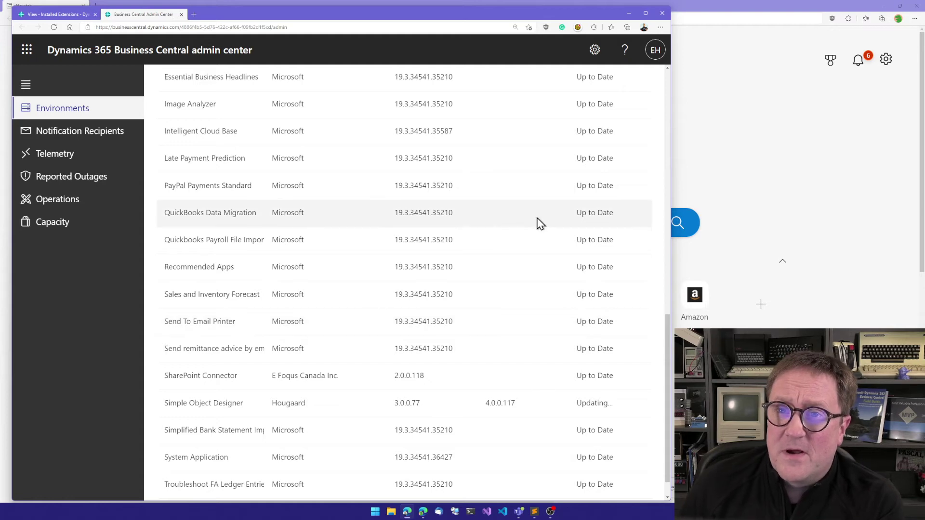
{"action": "scroll", "coordinate": [537, 223], "scroll_direction": "up", "scroll_amount": 12}
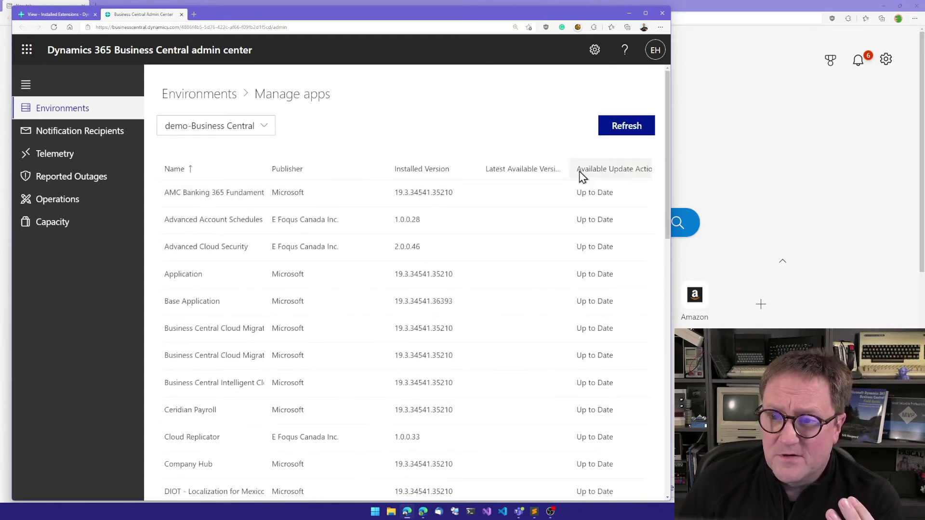
{"action": "left_click", "coordinate": [616, 134]}
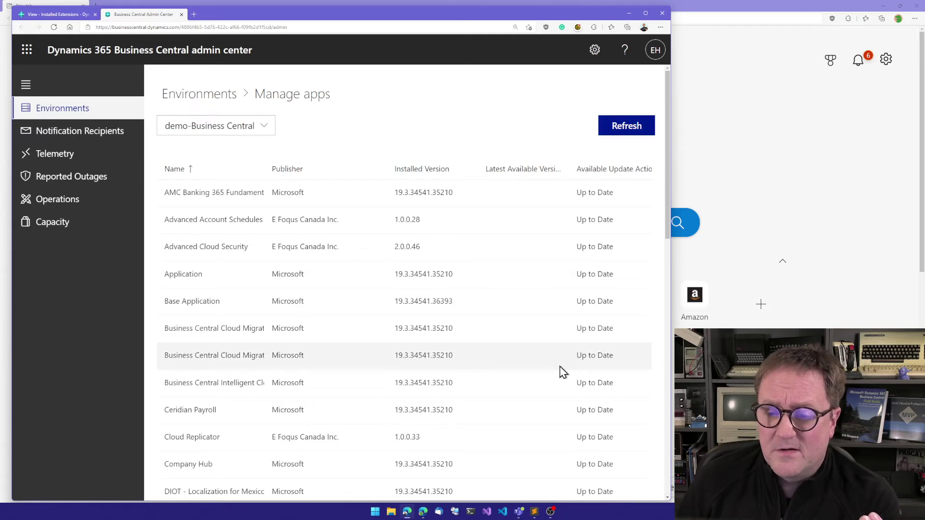
{"action": "scroll", "coordinate": [562, 373], "scroll_direction": "down", "scroll_amount": 15}
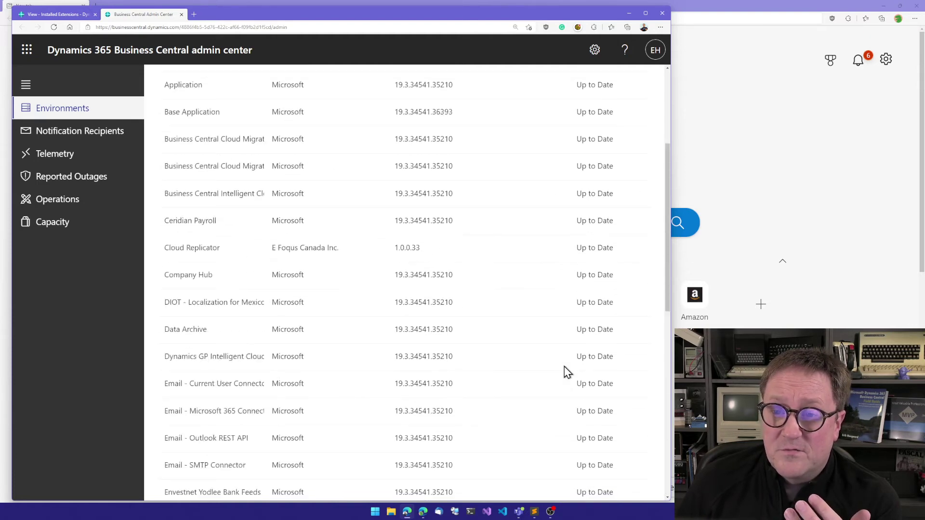
- Refresh once more and confirm Simple Object Designer shows 4.0.0.117, Up to Date
{"action": "left_click", "coordinate": [621, 128]}
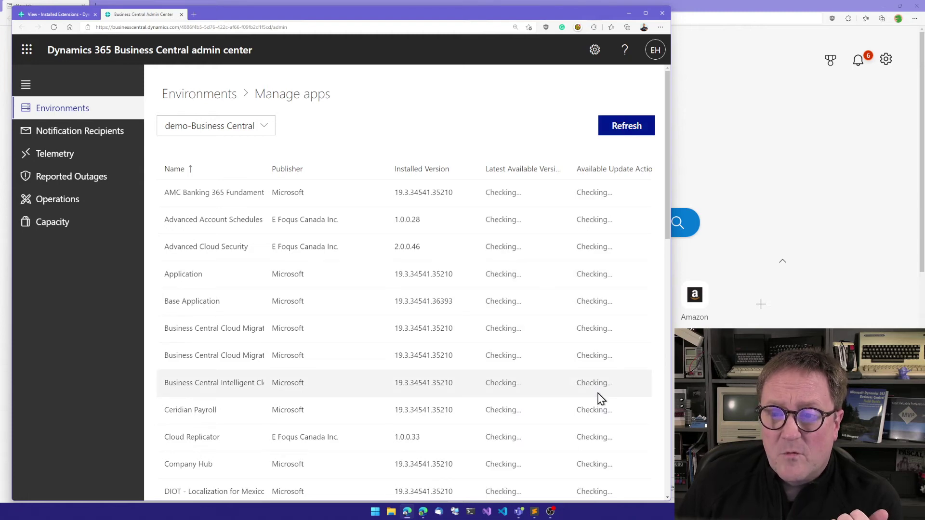
{"action": "scroll", "coordinate": [601, 399], "scroll_direction": "down", "scroll_amount": 13}
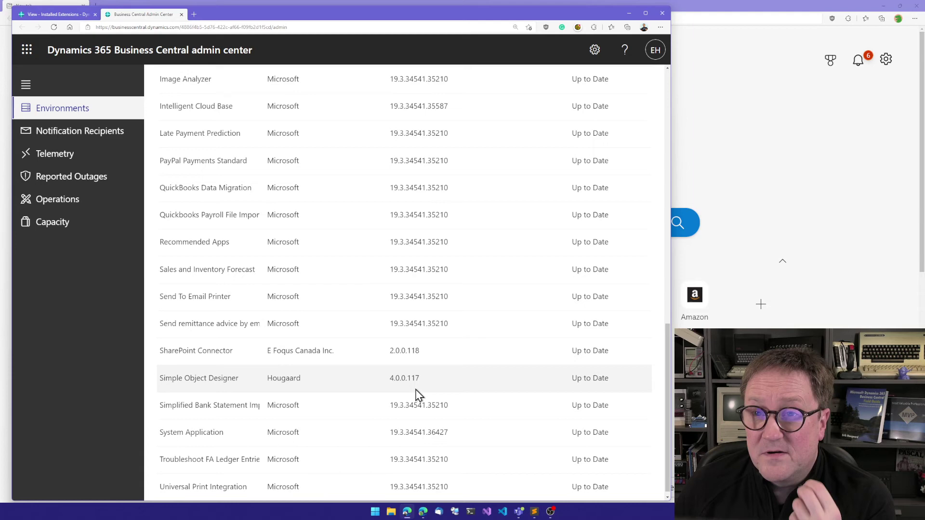
{"action": "scroll", "coordinate": [418, 394], "scroll_direction": "up", "scroll_amount": 13}
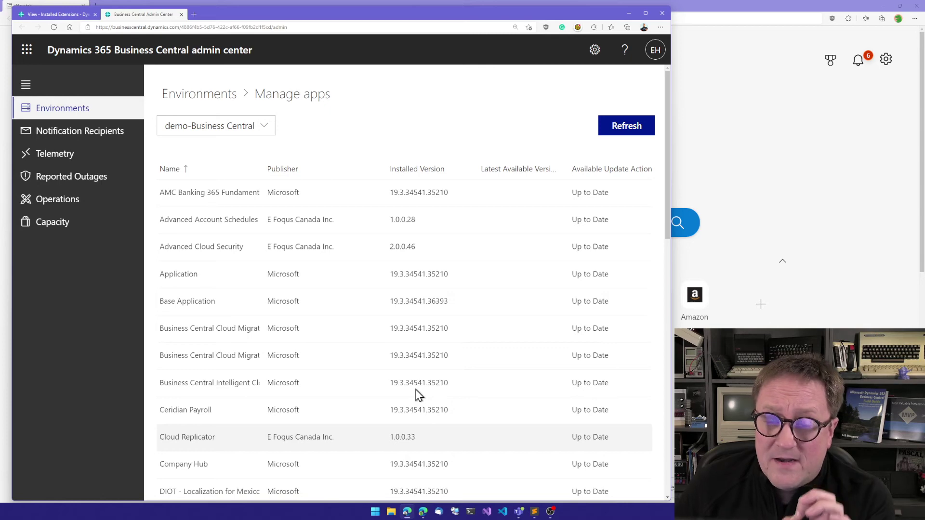
{"action": "scroll", "coordinate": [504, 386], "scroll_direction": "right", "scroll_amount": 2}
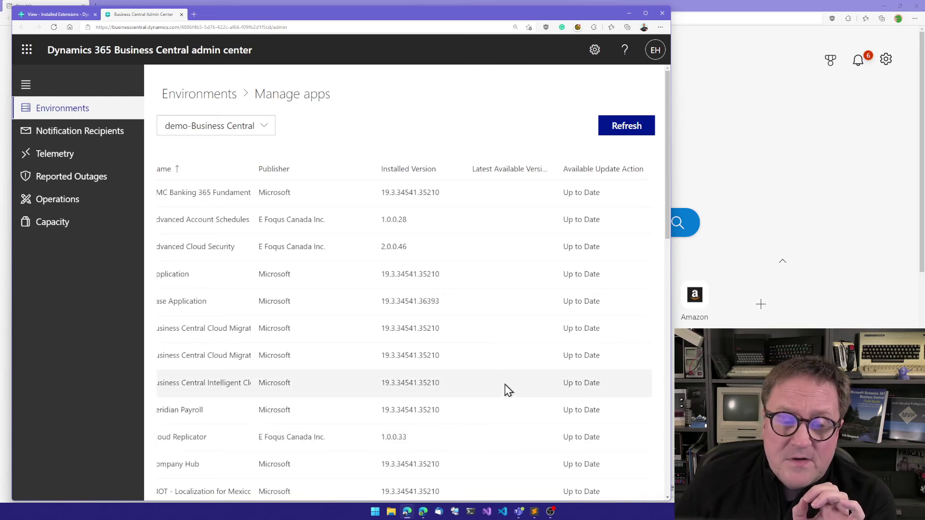
{"action": "scroll", "coordinate": [506, 389], "scroll_direction": "left", "scroll_amount": 2}
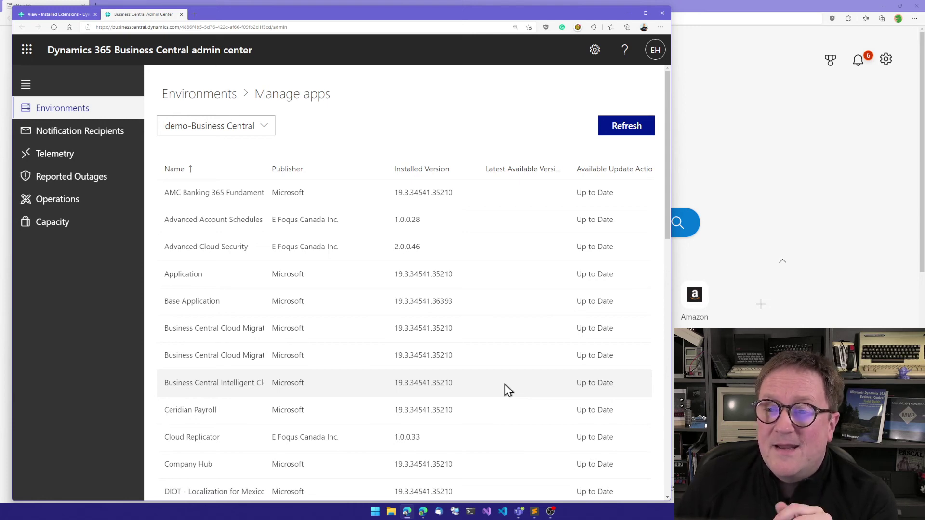
{"action": "scroll", "coordinate": [530, 411], "scroll_direction": "down", "scroll_amount": 3}
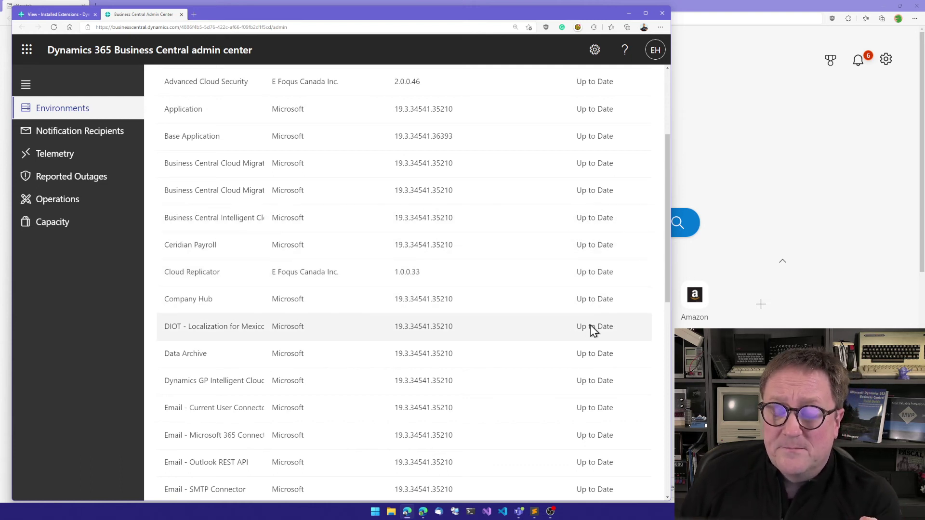
{"action": "scroll", "coordinate": [578, 206], "scroll_direction": "up", "scroll_amount": 3}
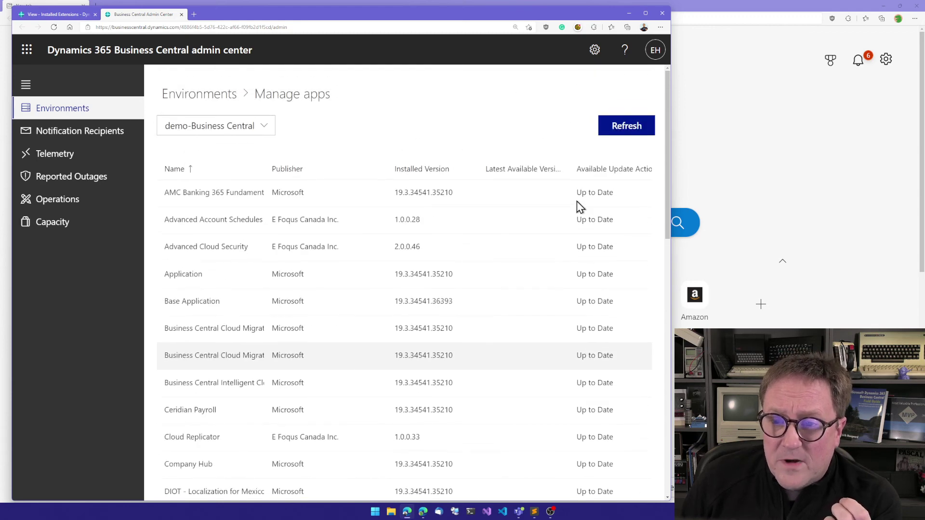
{"action": "scroll", "coordinate": [577, 203], "scroll_direction": "down", "scroll_amount": 3}
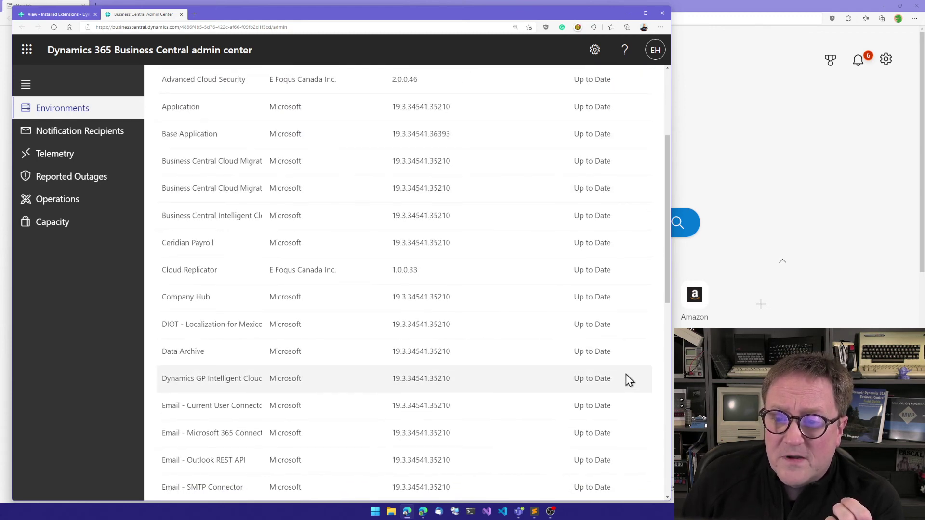